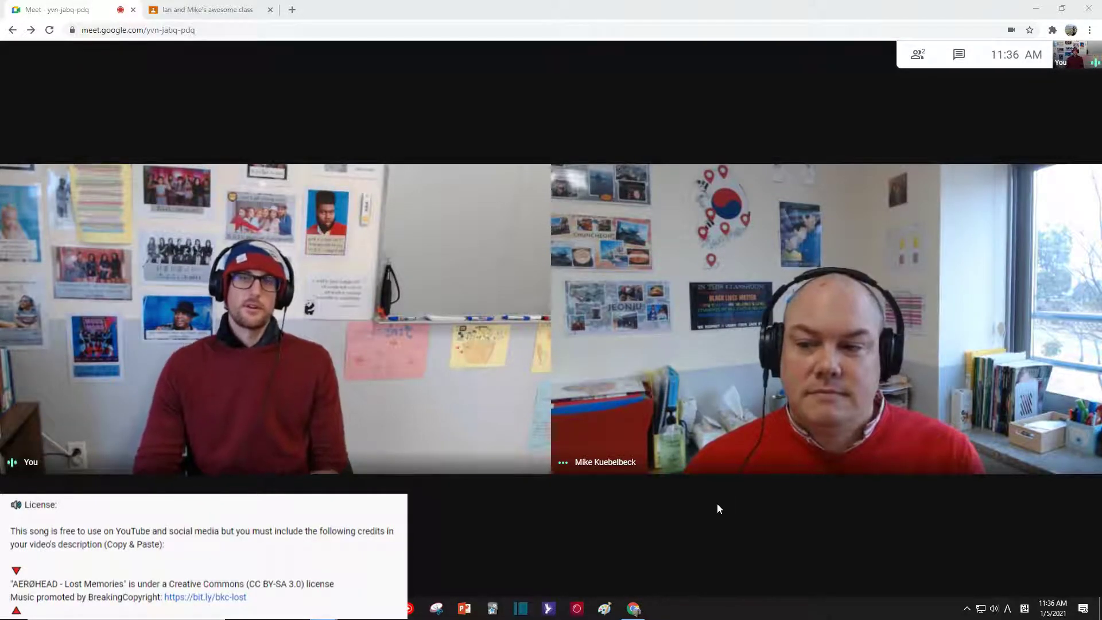
# Switch to the class page in Classroom and join the call from its banner Meet link
pyautogui.hotkey('ctrl', 'Tab')
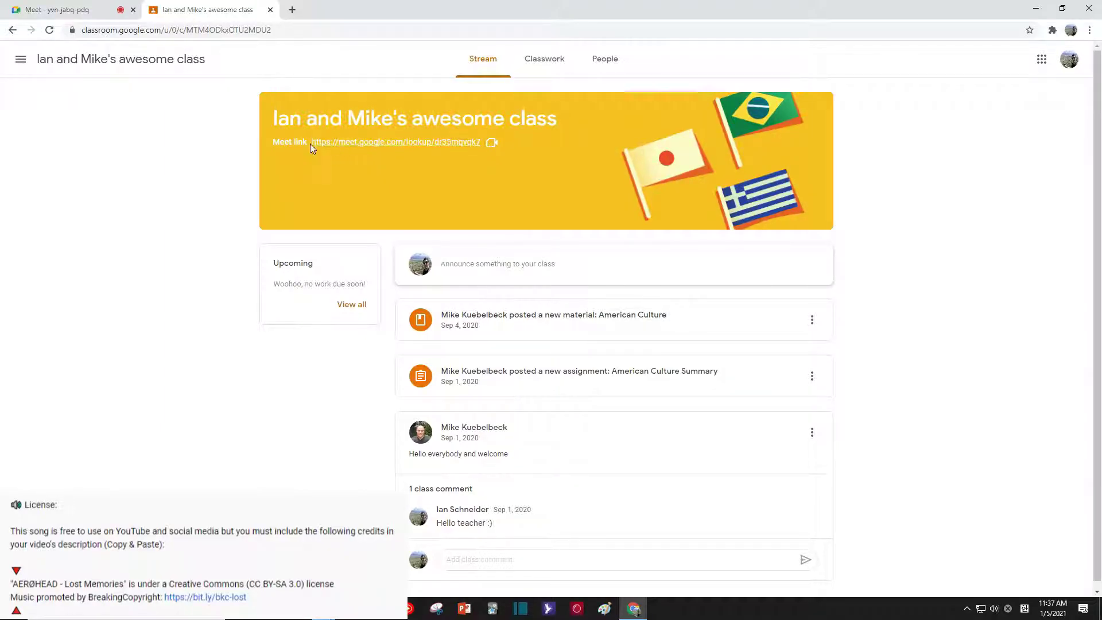
pyautogui.click(407, 145)
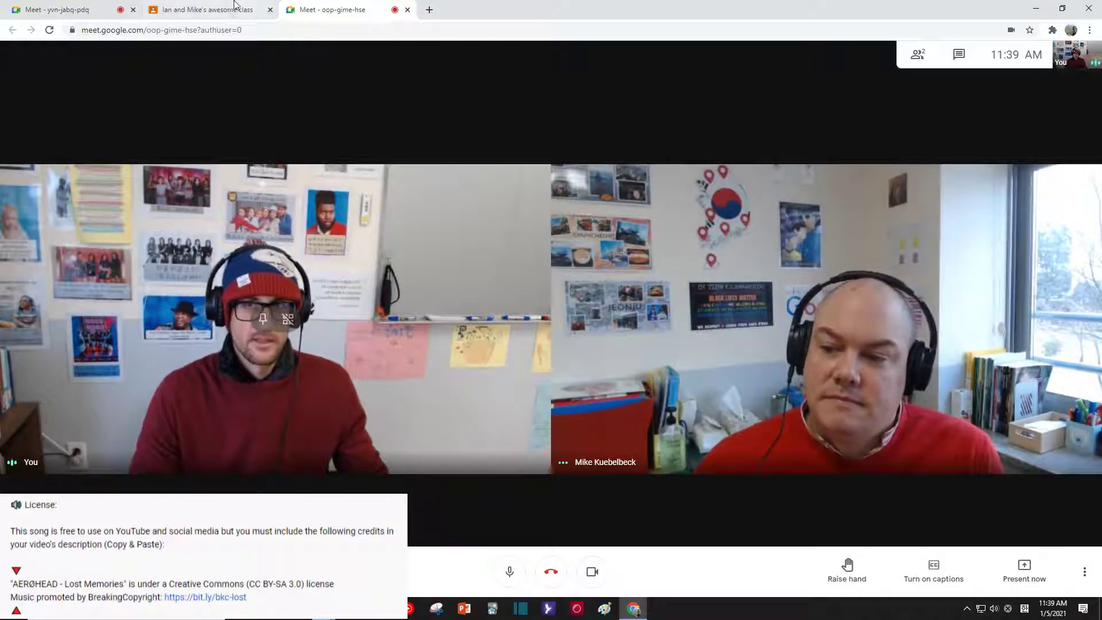
pyautogui.click(231, 6)
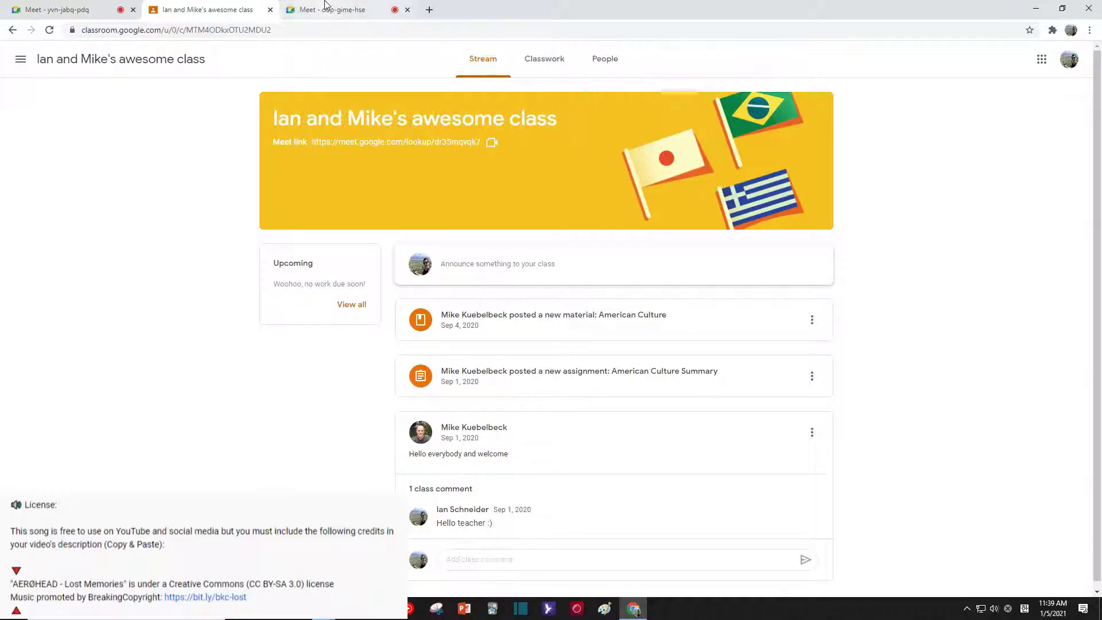
pyautogui.click(398, 8)
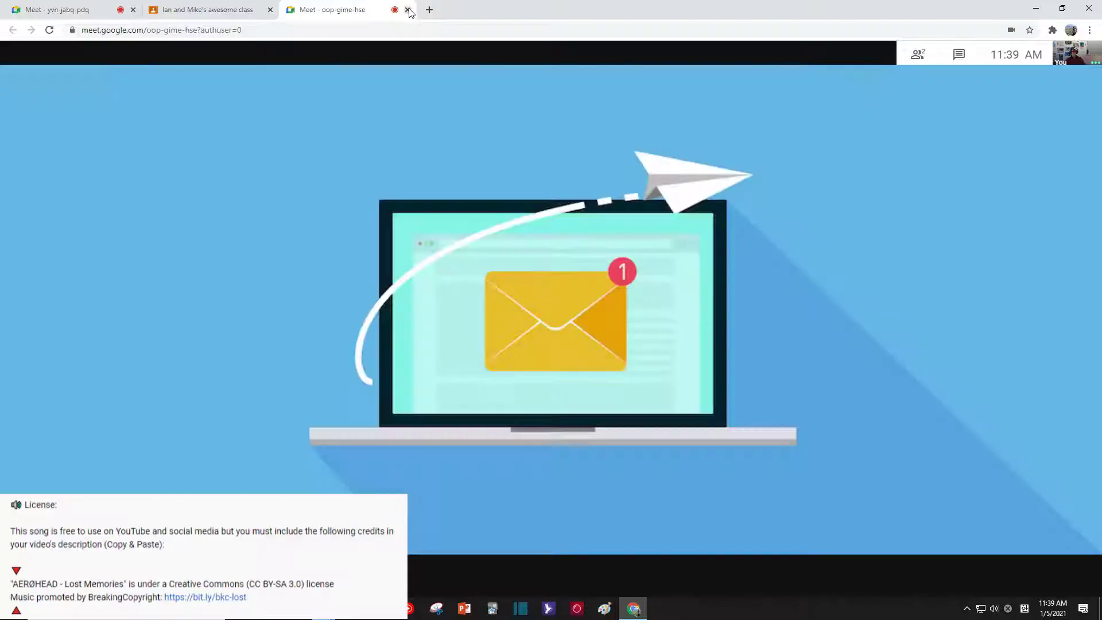
# Leave the duplicate call, then invite the participant by pasting their email into Add people
pyautogui.click(408, 9)
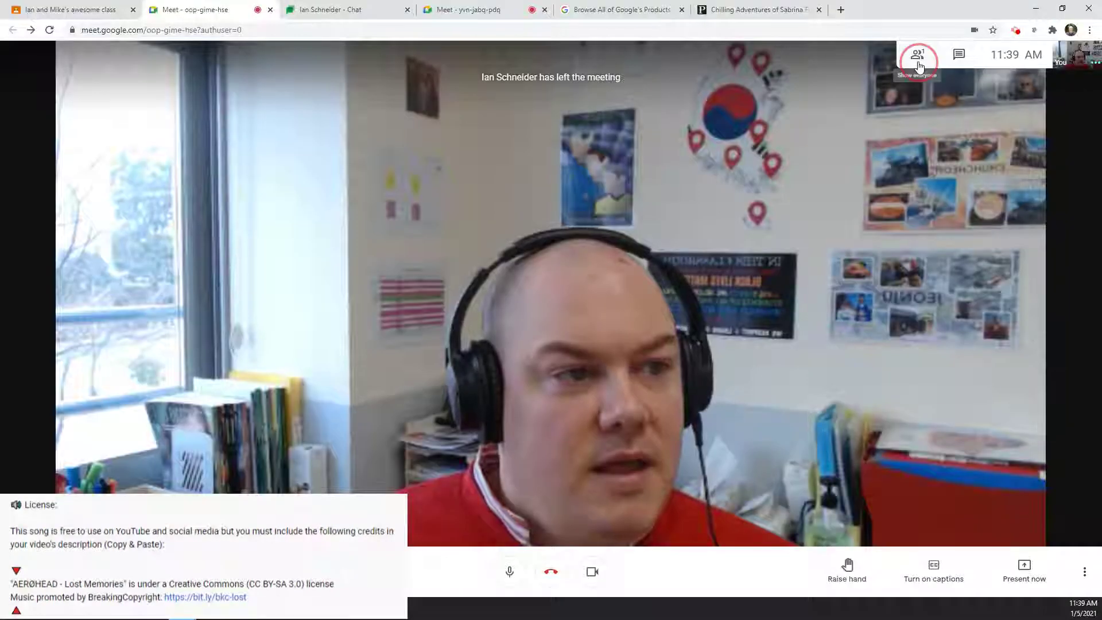
pyautogui.click(917, 64)
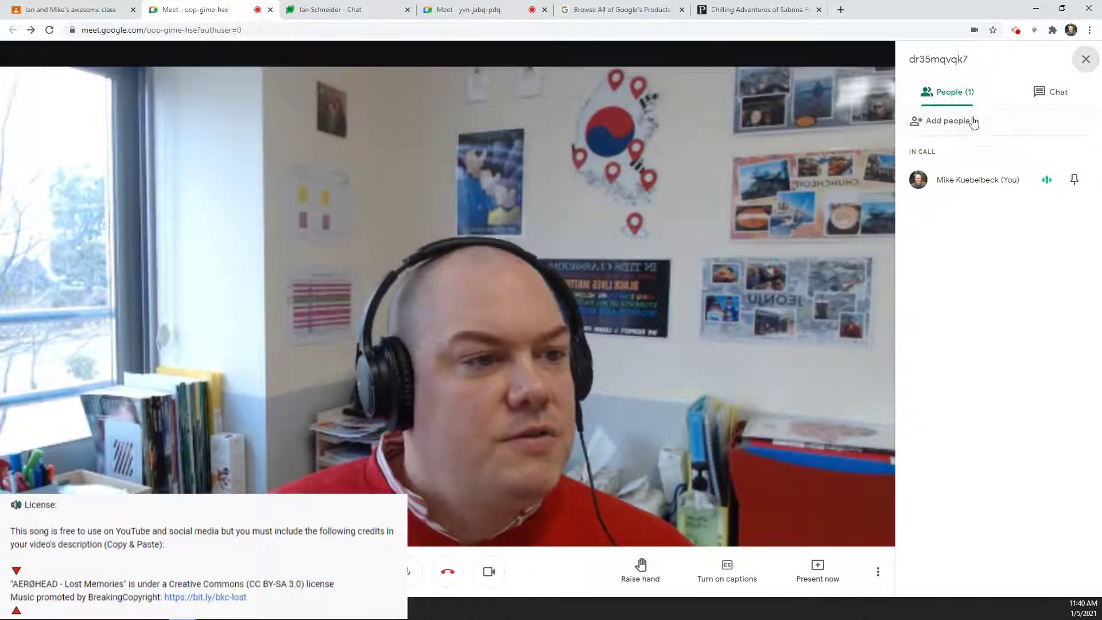
pyautogui.click(926, 127)
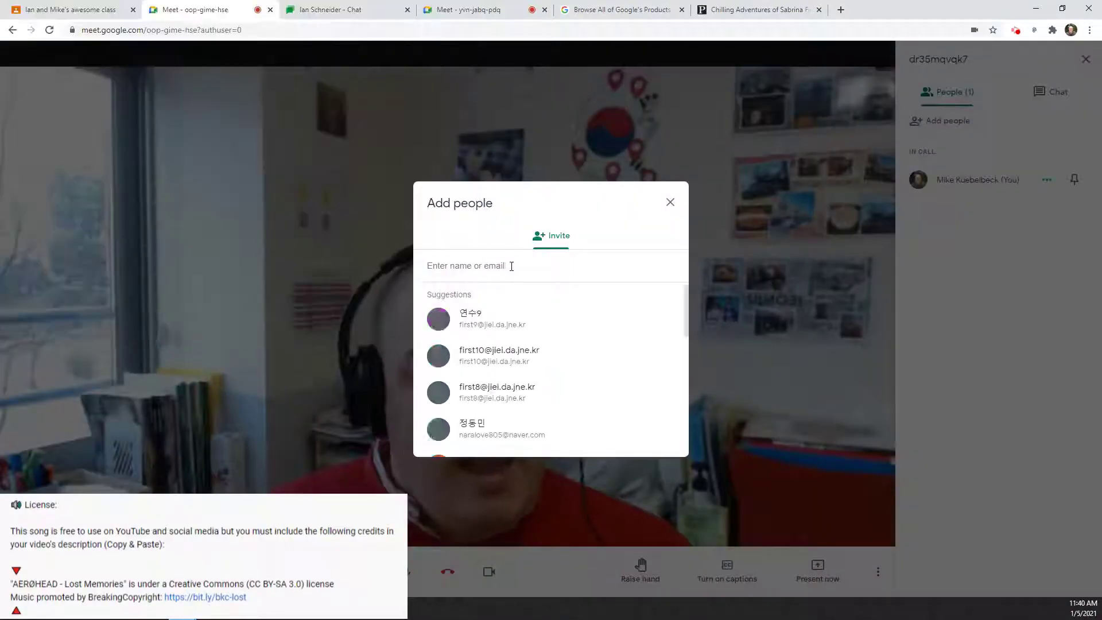
pyautogui.click(510, 266)
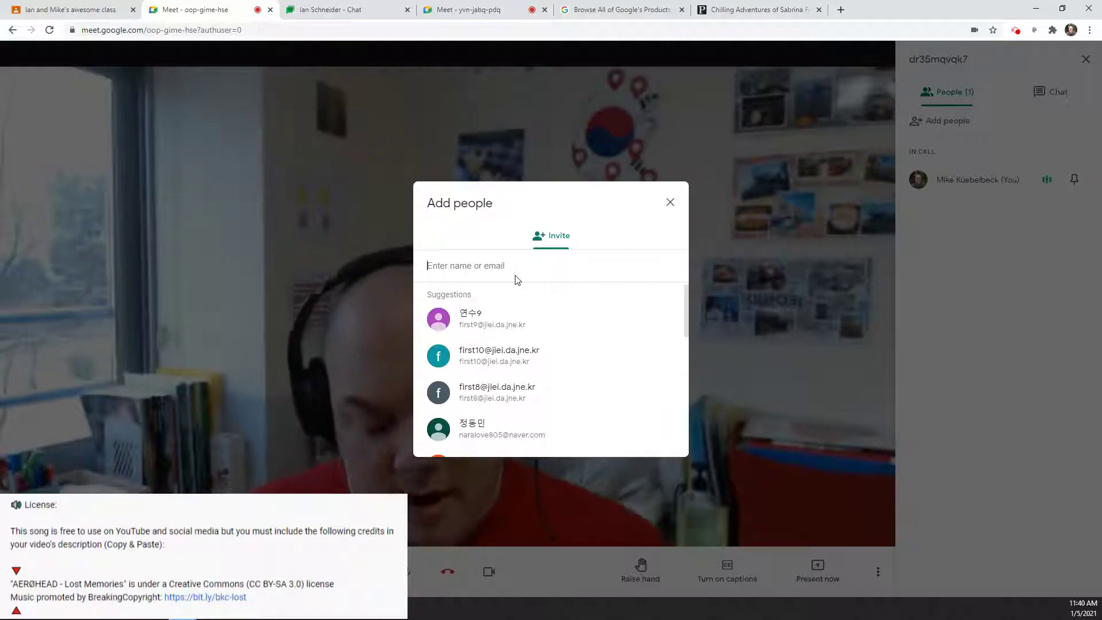
pyautogui.hotkey('ctrl', 'v')
pyautogui.press('Return')
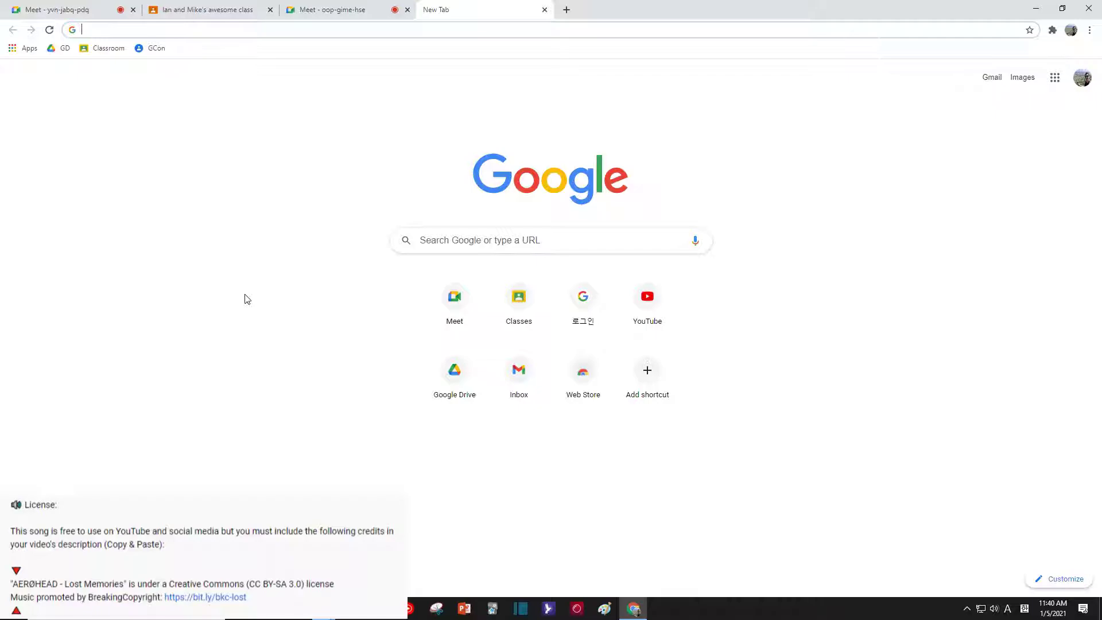
pyautogui.write('gm')
# Load gmail.com to show the invitee's inbox with the Meet invitation
pyautogui.press('Return')
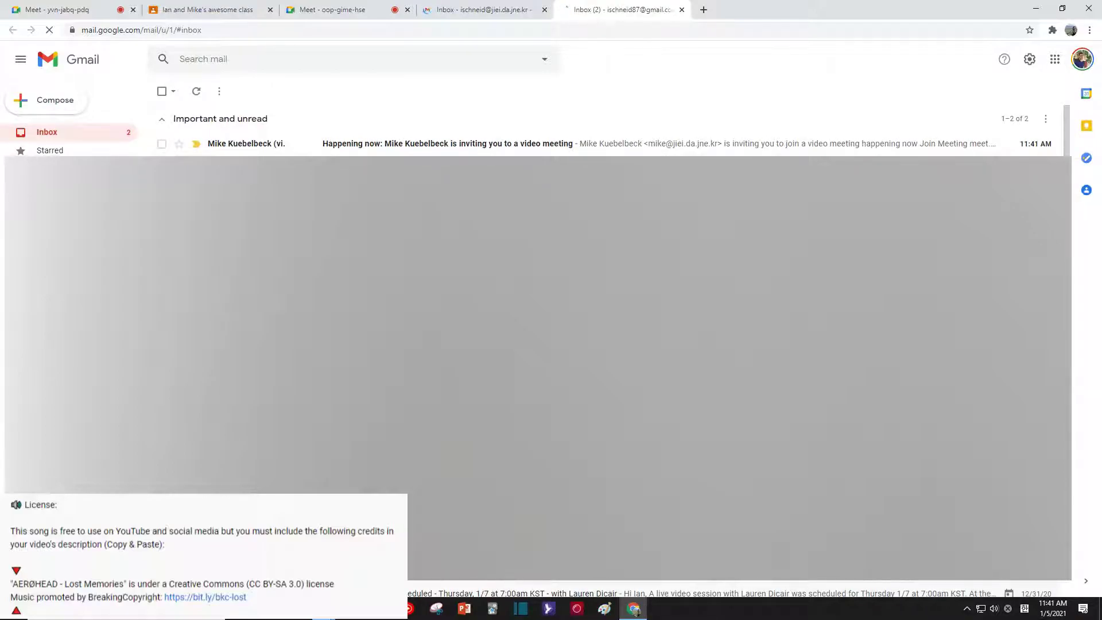
pyautogui.moveTo(465, 144)
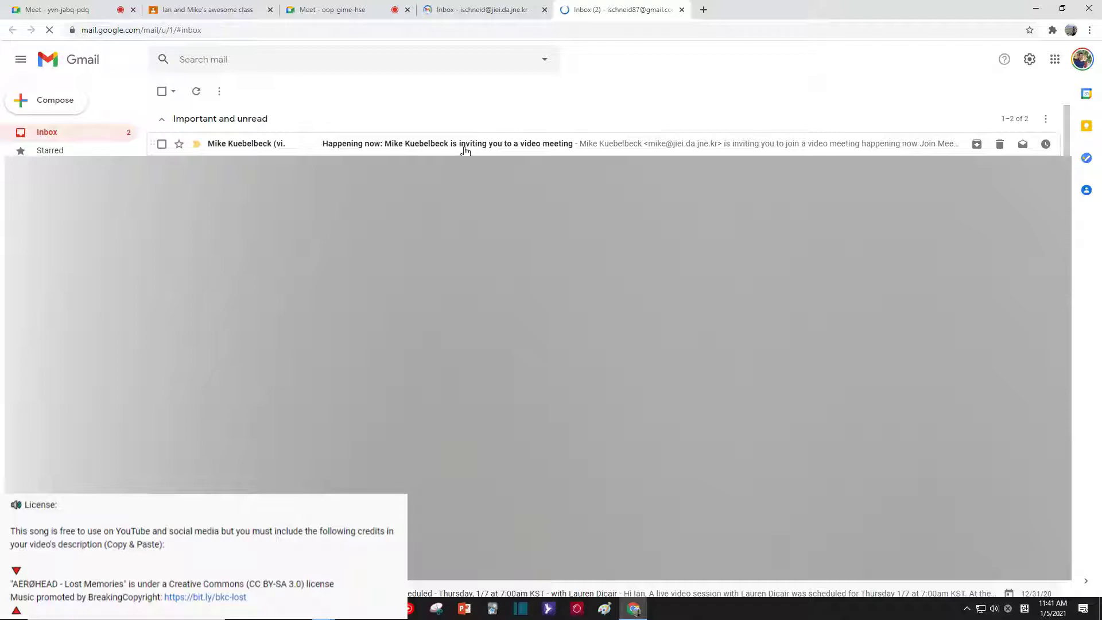
# Open the 'Happening now' Meet invitation email to see its join link
pyautogui.click(463, 143)
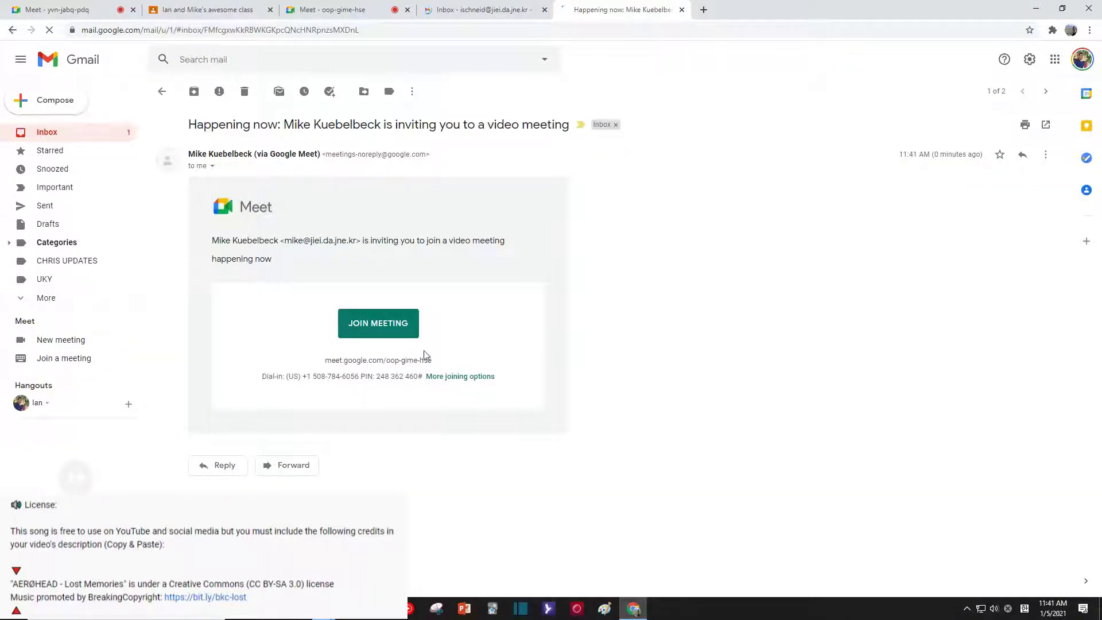